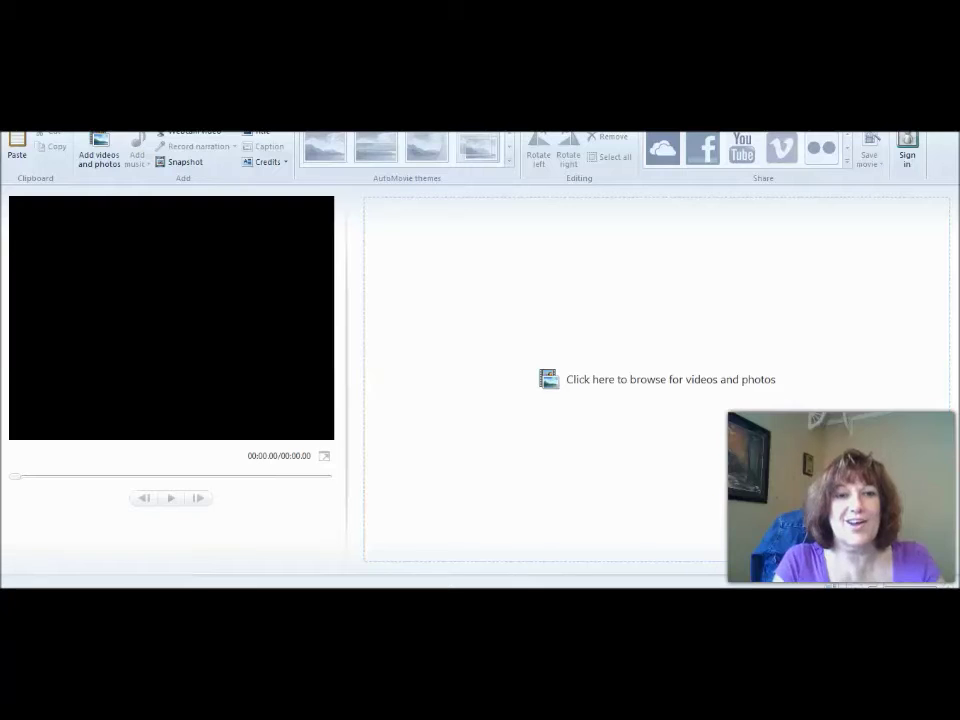
# Step: Add the video 2013-09-15_14-34-30_296.mp4 to the empty project
pyautogui.click(22, 586)
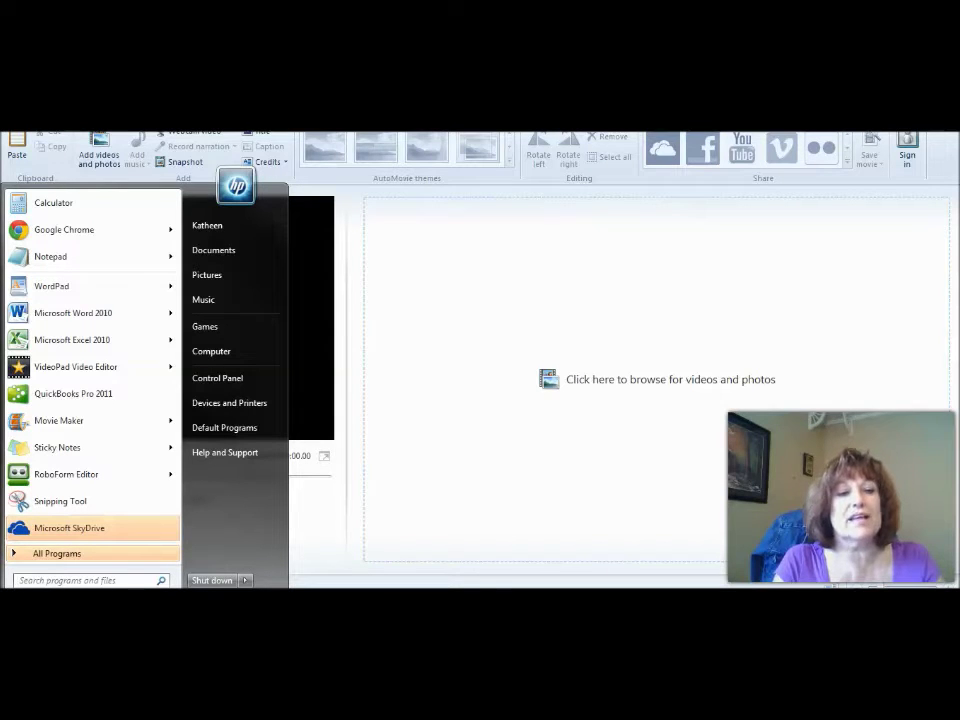
pyautogui.press('Escape')
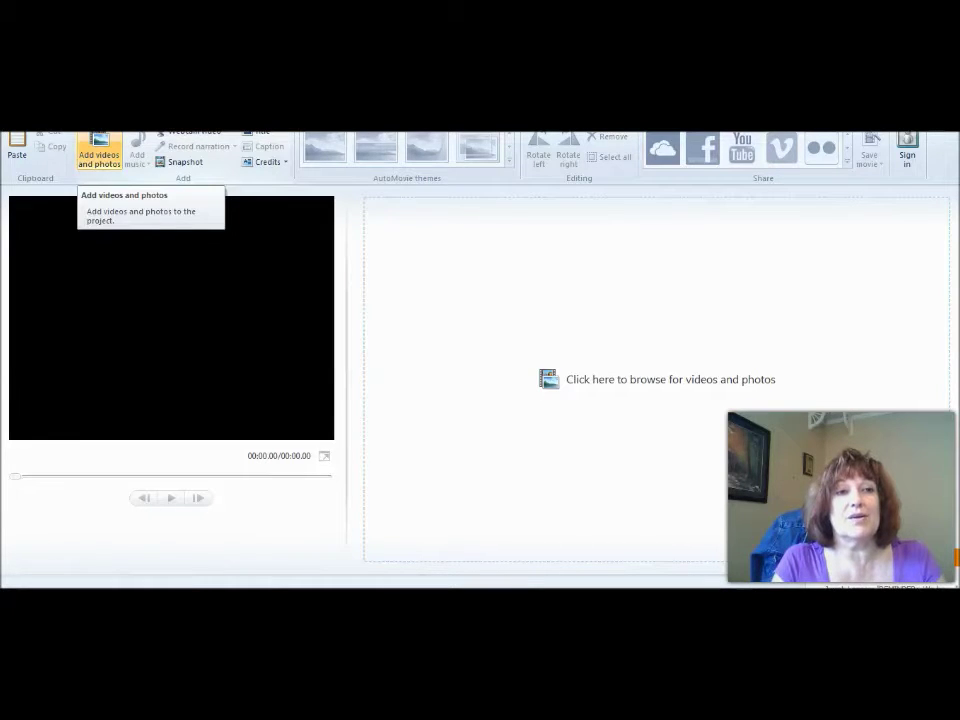
pyautogui.click(99, 153)
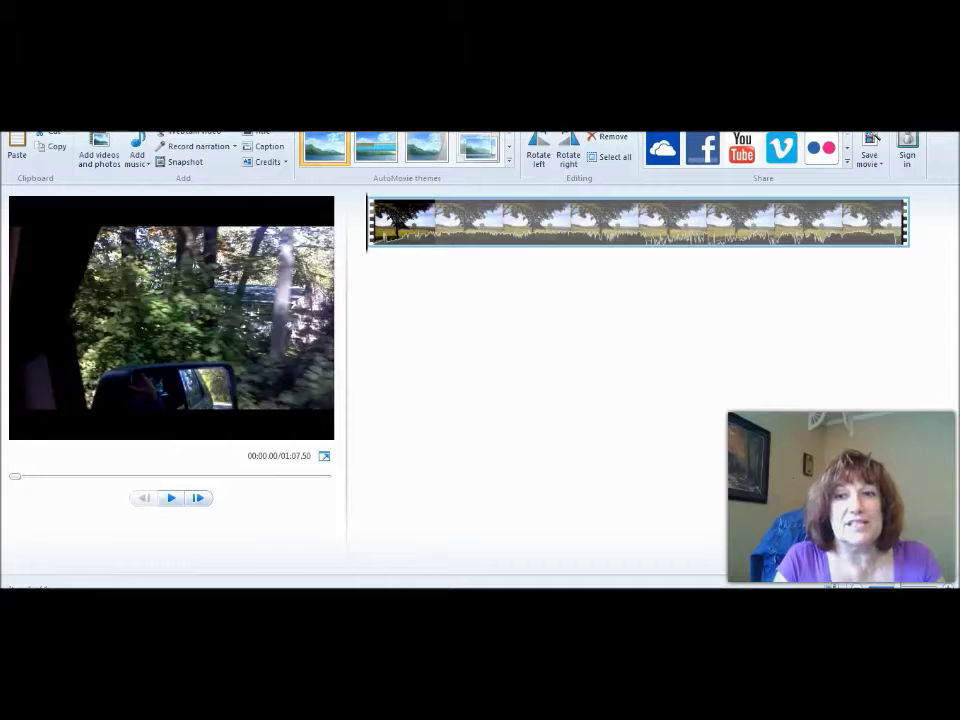
pyautogui.moveTo(896, 586)
pyautogui.mouseDown()
pyautogui.moveTo(880, 586)
pyautogui.moveTo(898, 586)
pyautogui.mouseUp()
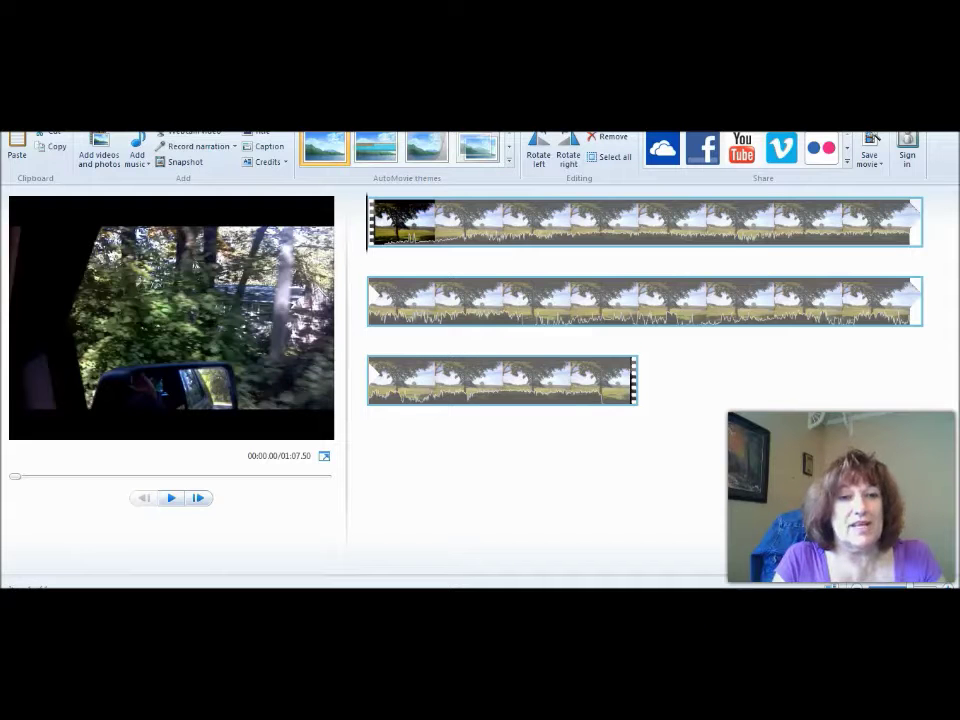
# Step: Preview the opening of the clip and split it at about 00:03.40
pyautogui.click(171, 497)
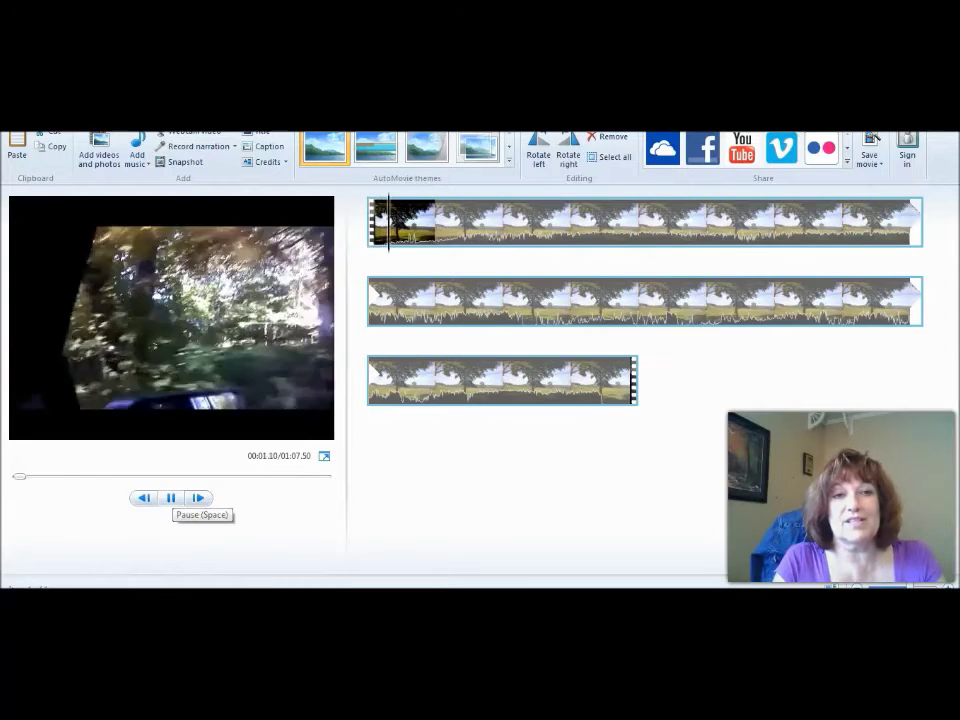
pyautogui.click(171, 497)
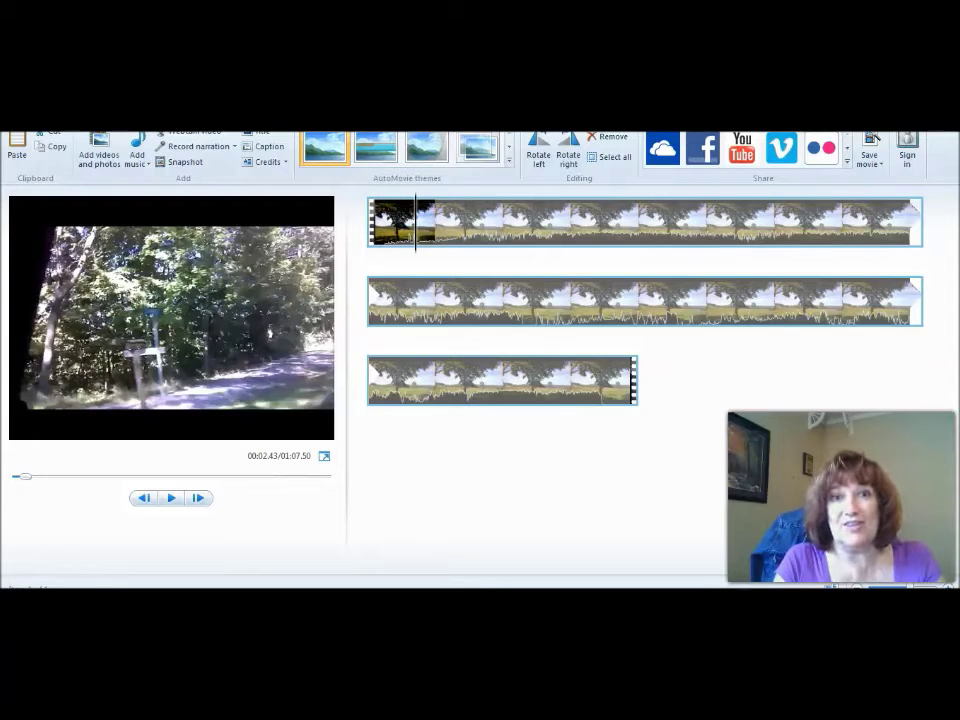
pyautogui.press('space')
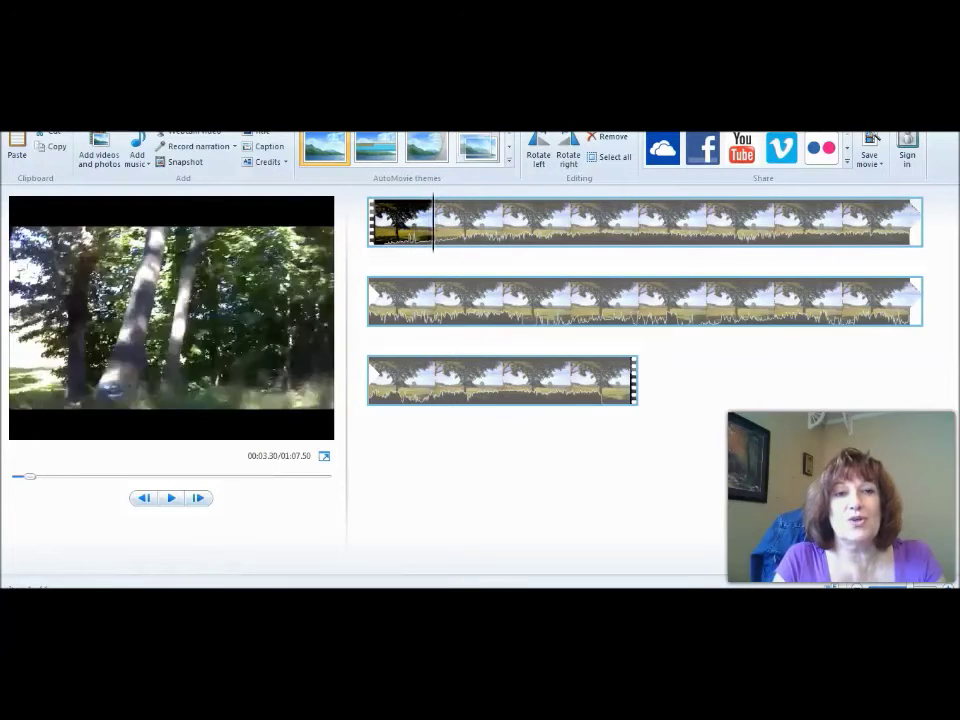
pyautogui.moveTo(443, 222); pyautogui.dragTo(371, 222)
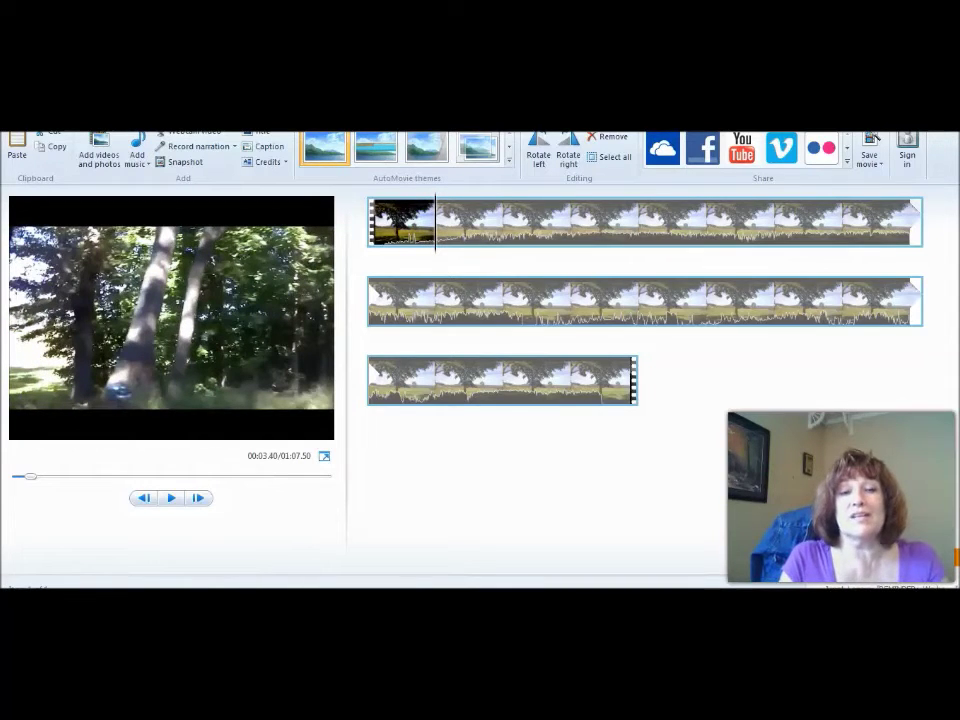
pyautogui.rightClick(434, 252)
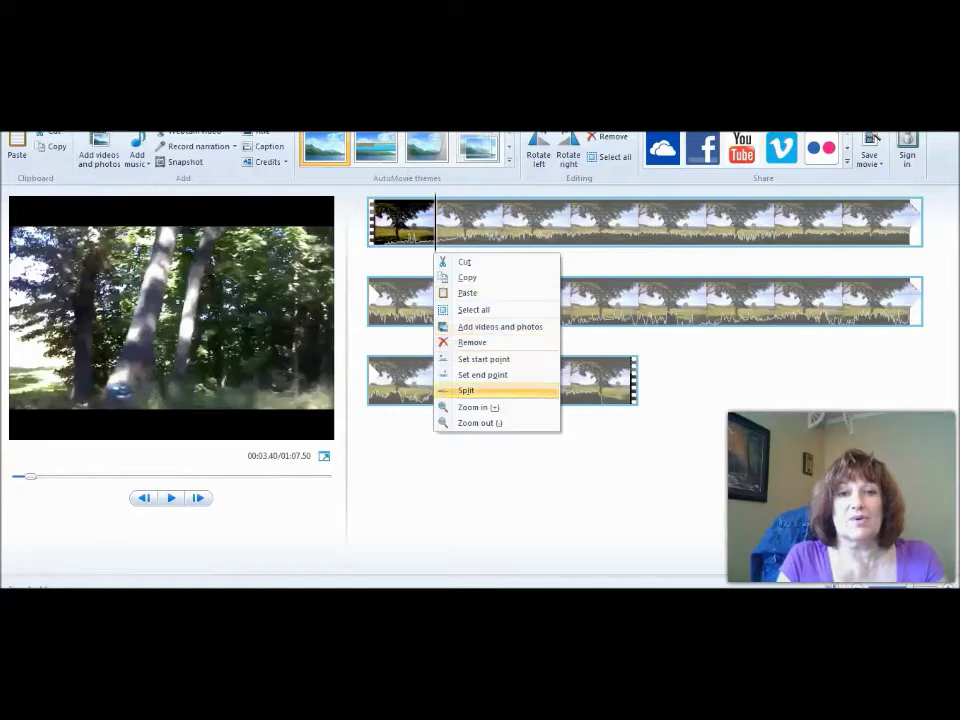
pyautogui.click(470, 390)
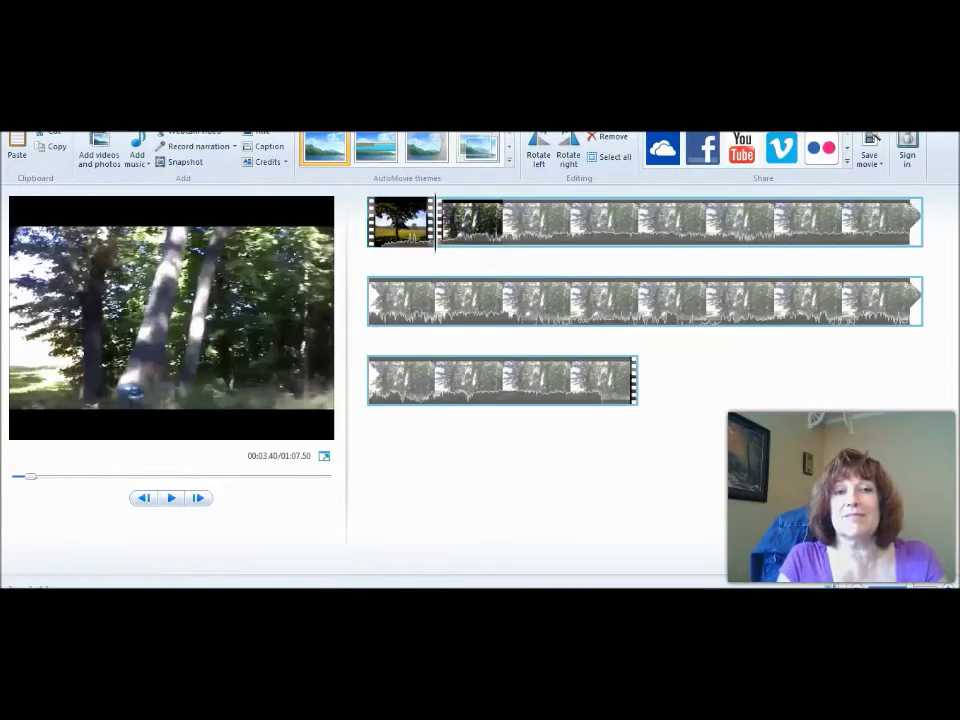
# Step: Remove the short opening piece before the split from the project
pyautogui.moveTo(435, 222)
pyautogui.mouseDown()
pyautogui.moveTo(370, 222)
pyautogui.moveTo(434, 222)
pyautogui.mouseUp()
pyautogui.rightClick(400, 232)
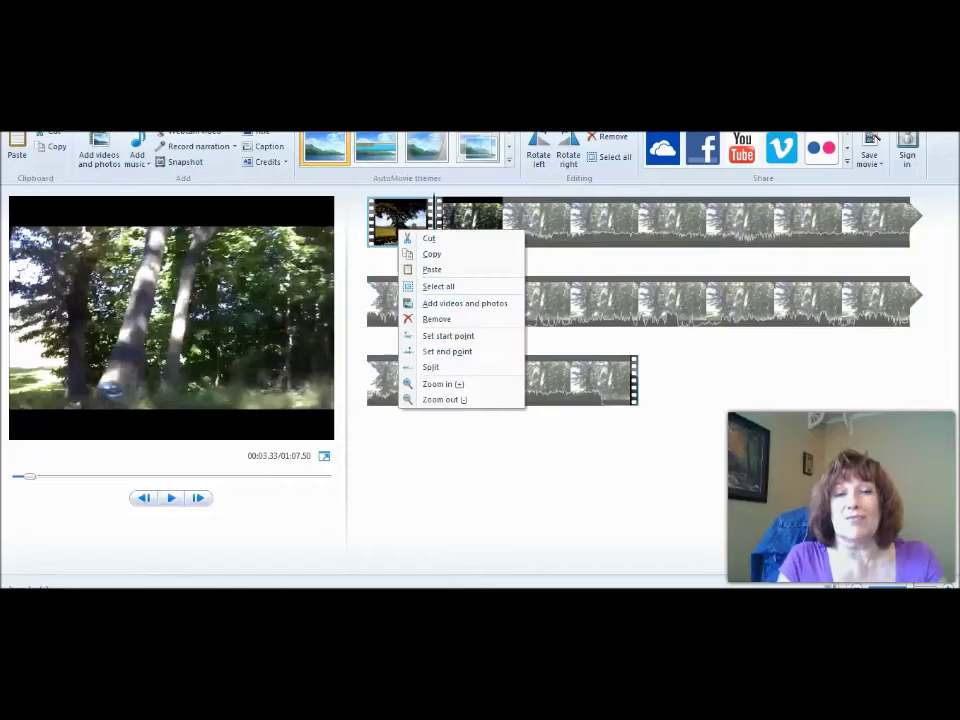
pyautogui.click(436, 319)
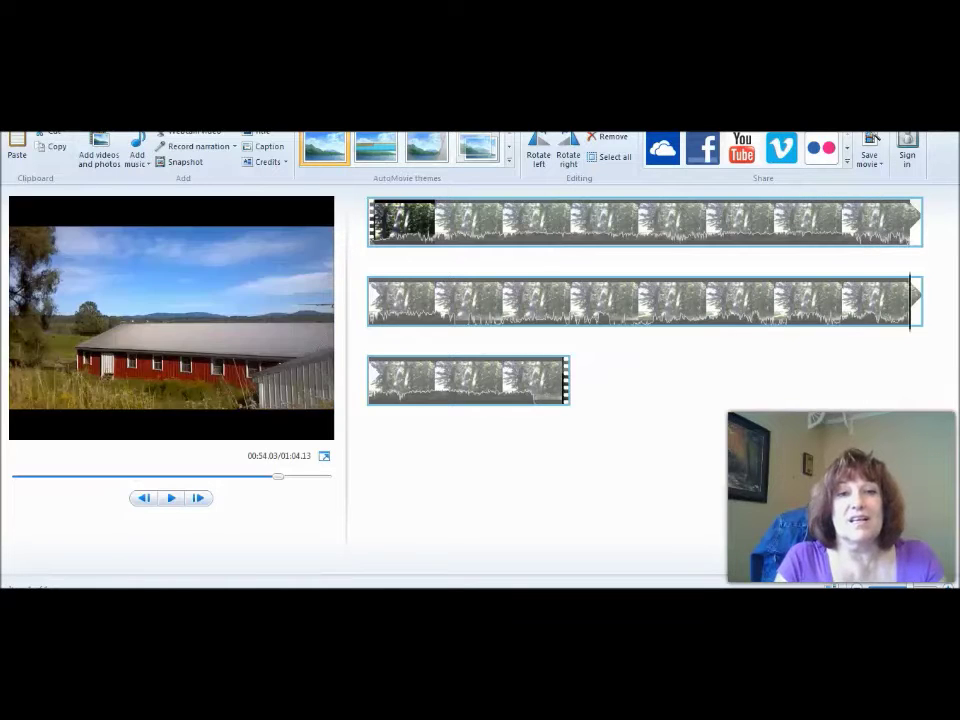
# Step: Split the remaining clip at about 00:52.07, where the silo and red barn appear
pyautogui.moveTo(813, 301)
pyautogui.mouseDown()
pyautogui.moveTo(724, 301)
pyautogui.moveTo(808, 301)
pyautogui.mouseUp()
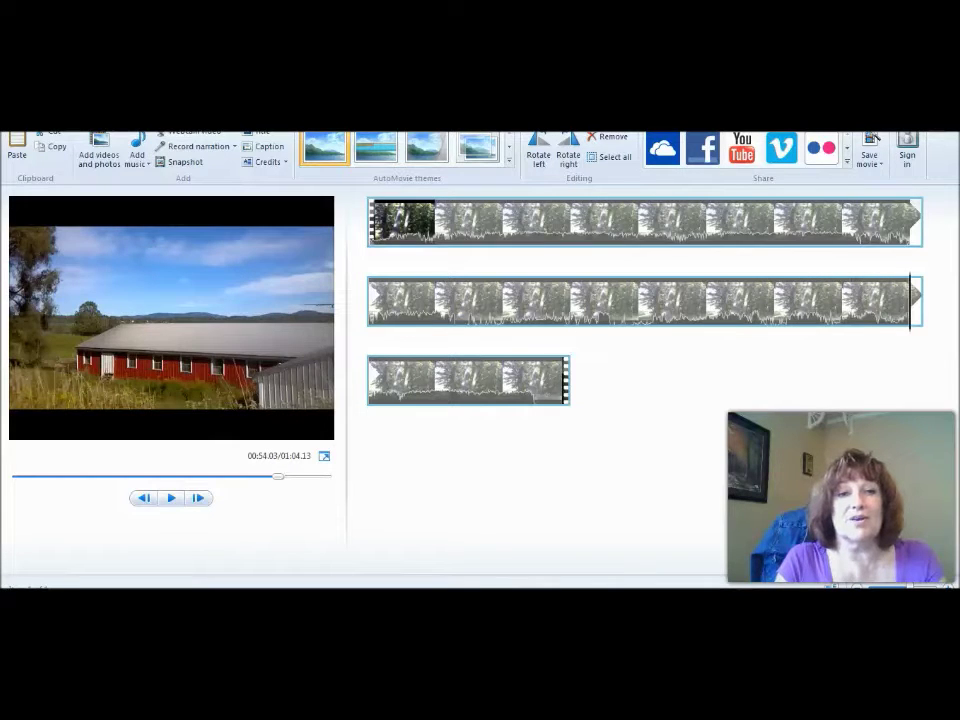
pyautogui.moveTo(909, 301); pyautogui.dragTo(871, 301)
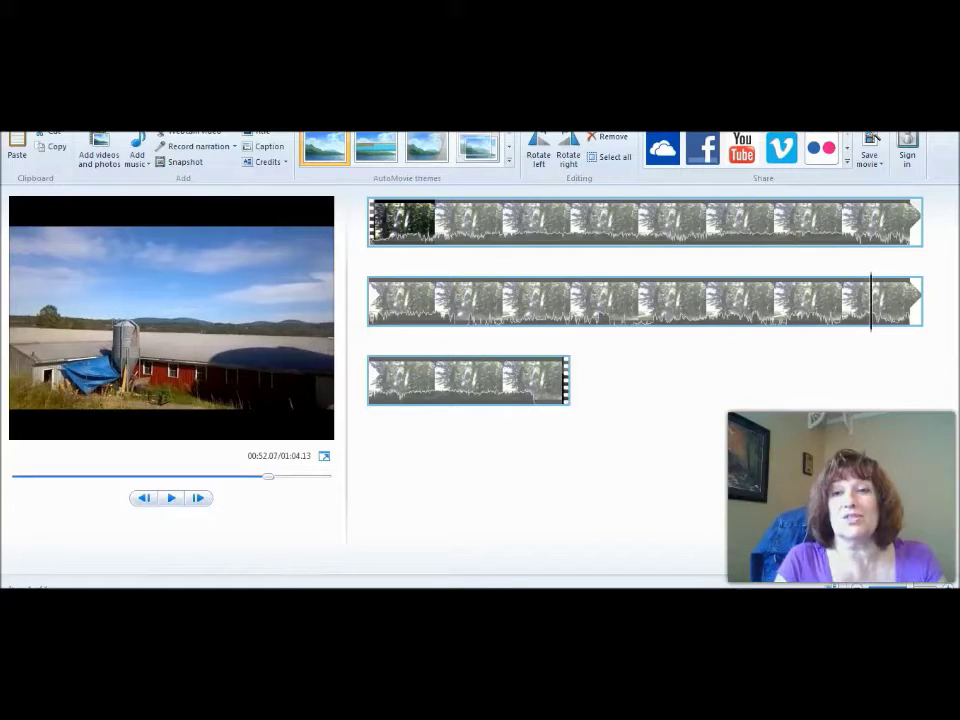
pyautogui.rightClick(869, 326)
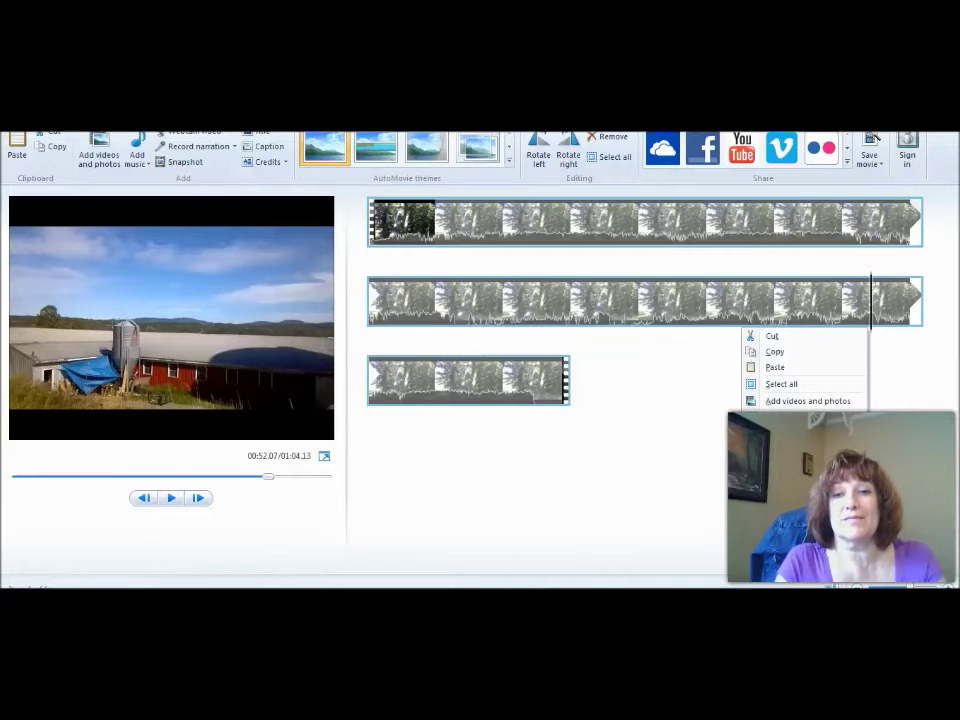
pyautogui.press('m')
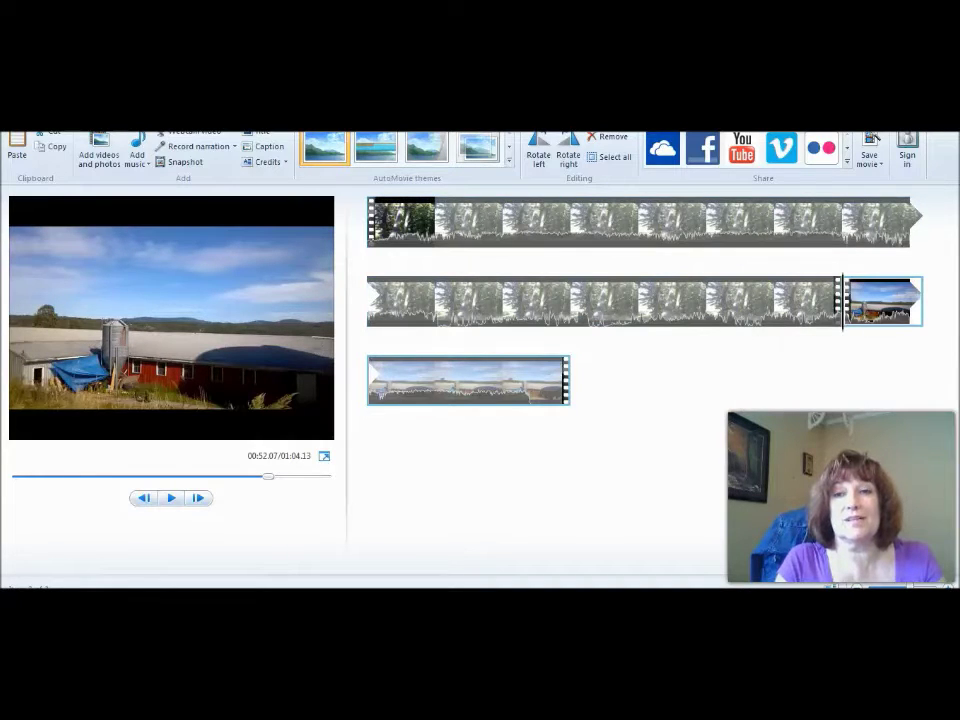
# Step: Split the last piece again at about 00:53.90 to isolate a short section of the barn footage
pyautogui.moveTo(842, 301); pyautogui.dragTo(884, 301)
pyautogui.rightClick(757, 333)
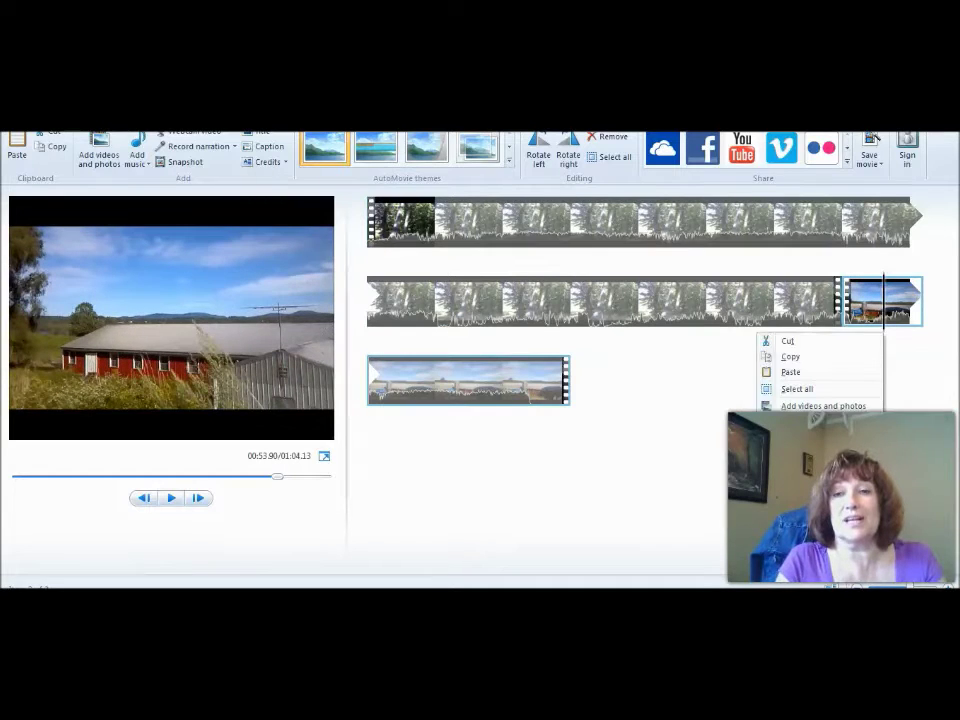
pyautogui.press('m')
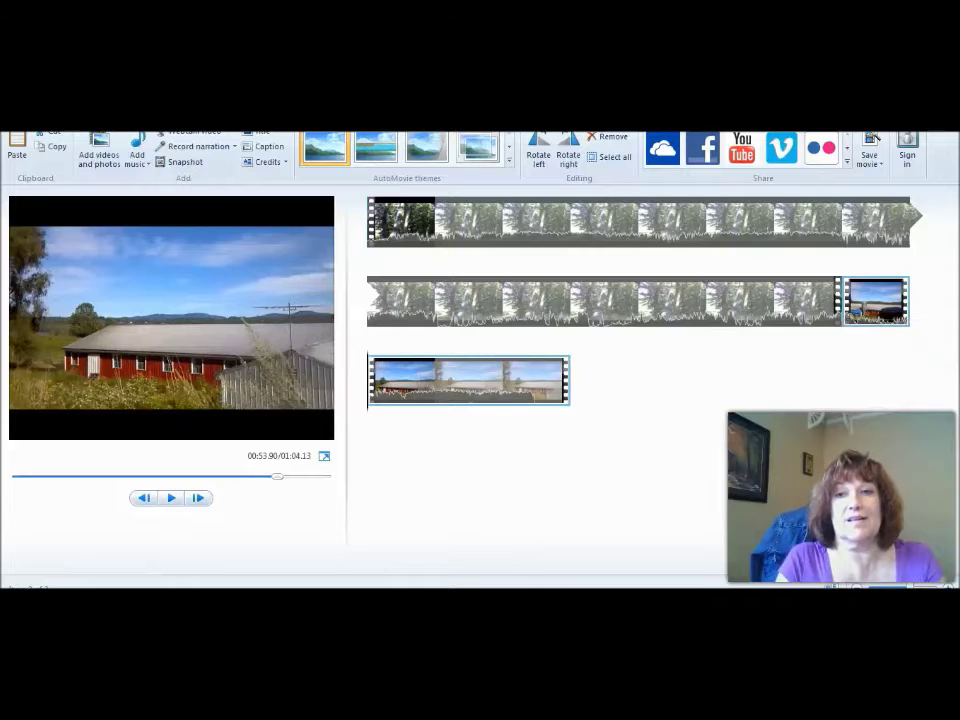
# Step: Remove the short isolated barn section between the two splits
pyautogui.click(846, 305)
pyautogui.moveTo(843, 300); pyautogui.dragTo(910, 300)
pyautogui.rightClick(751, 310)
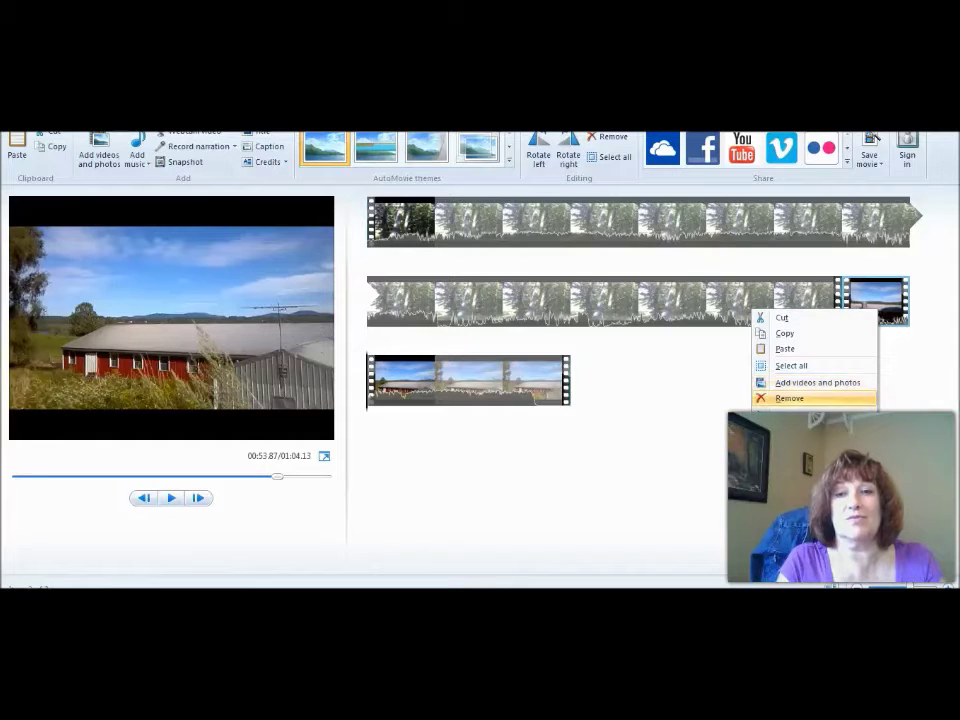
pyautogui.click(789, 398)
# Step: Play the movie from about 00:50.07 through the cut to check how the two pieces join
pyautogui.moveTo(843, 300); pyautogui.dragTo(803, 300)
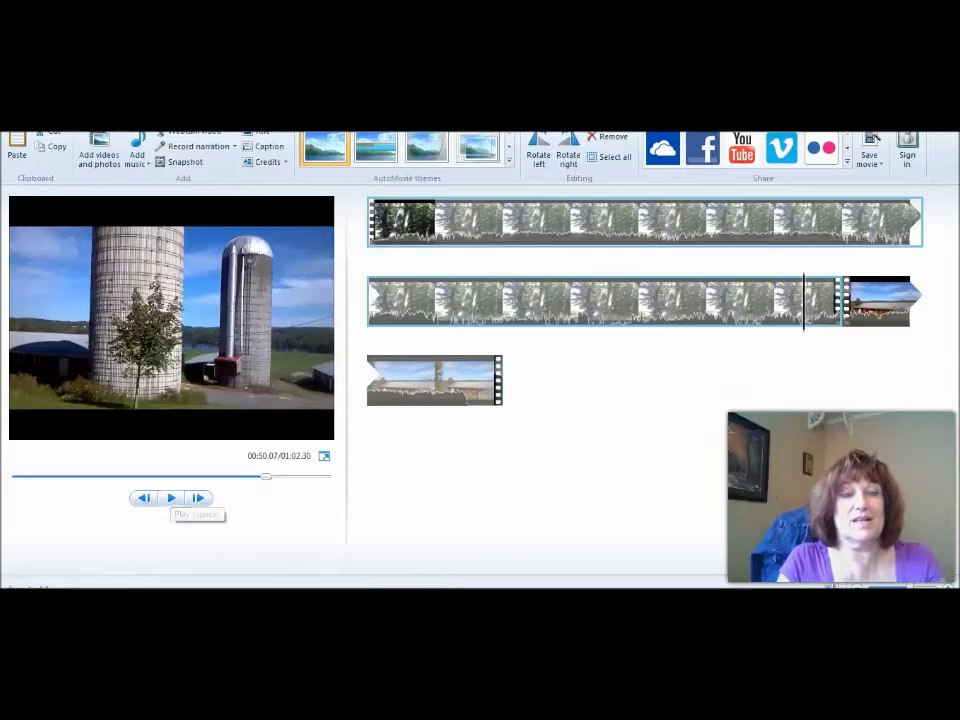
pyautogui.click(171, 497)
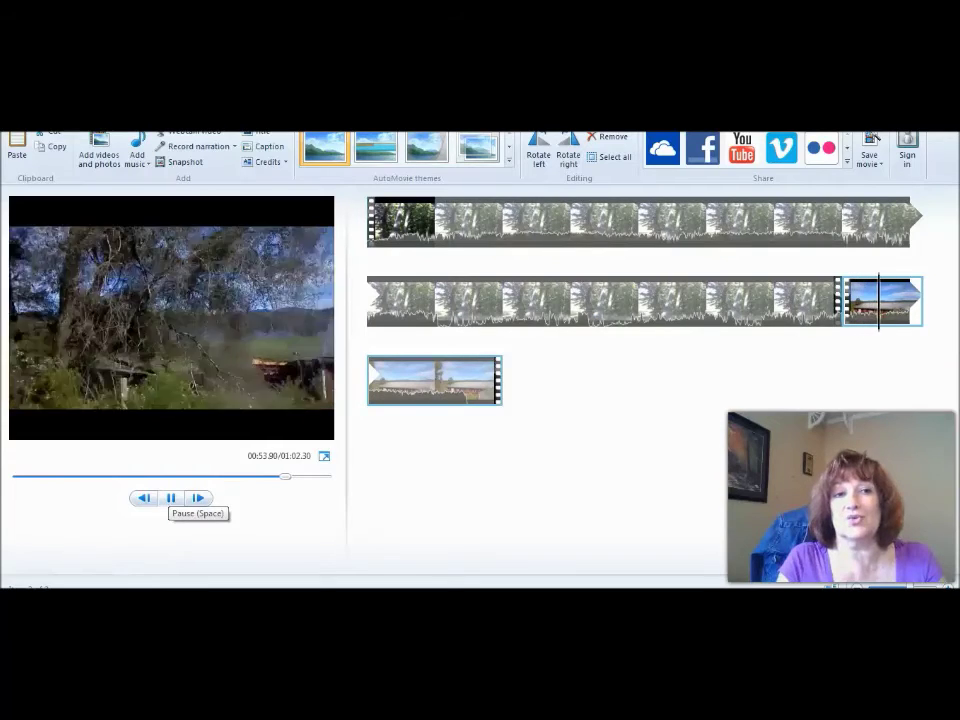
pyautogui.click(171, 497)
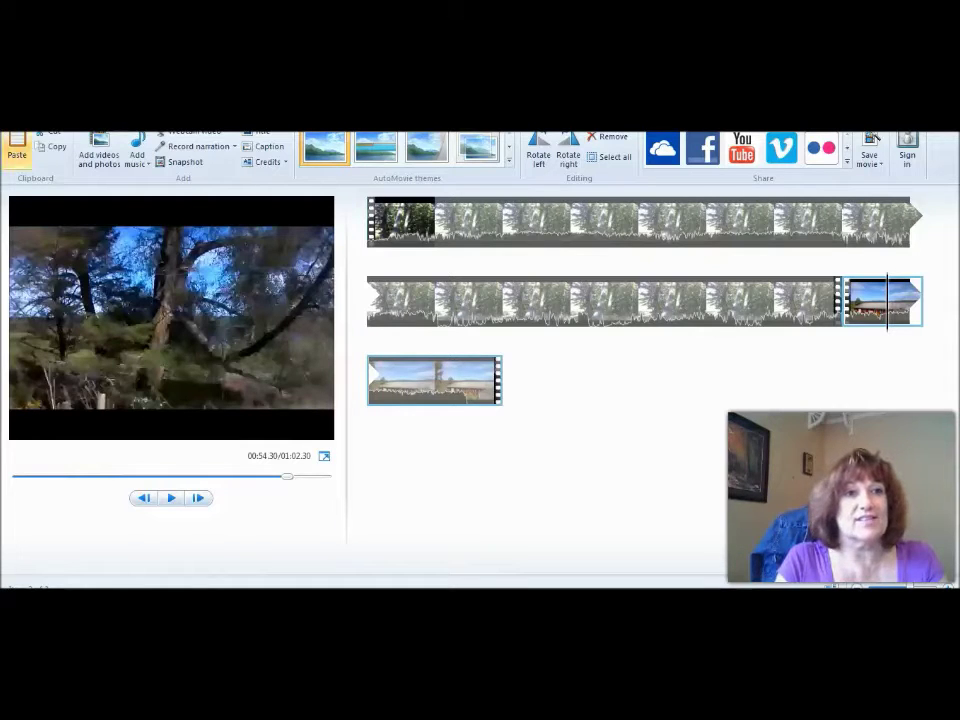
# Step: Add the branded intro video ending in .mov.som from the ILN VideoChallenge folder of the Videos library
pyautogui.click(99, 150)
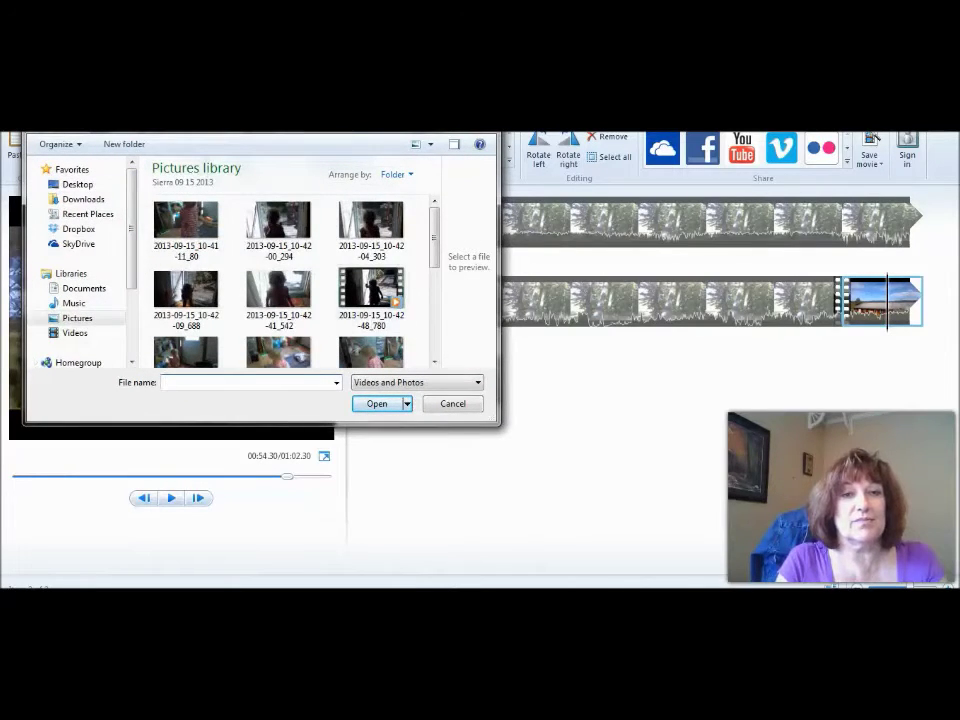
pyautogui.click(75, 333)
pyautogui.moveTo(180, 285); pyautogui.dragTo(473, 261)
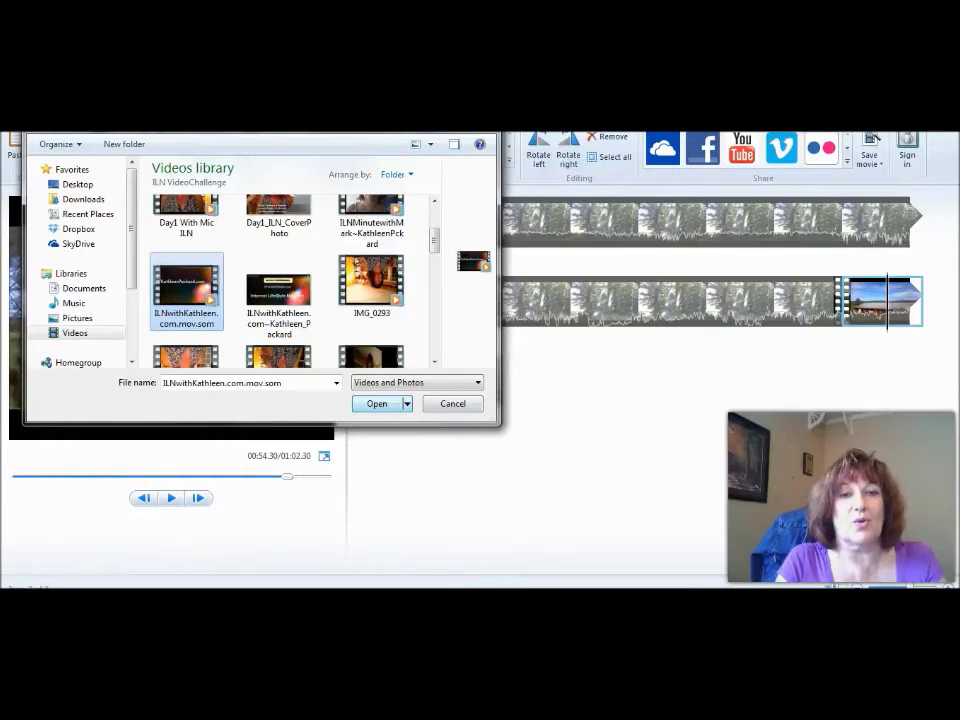
pyautogui.click(376, 403)
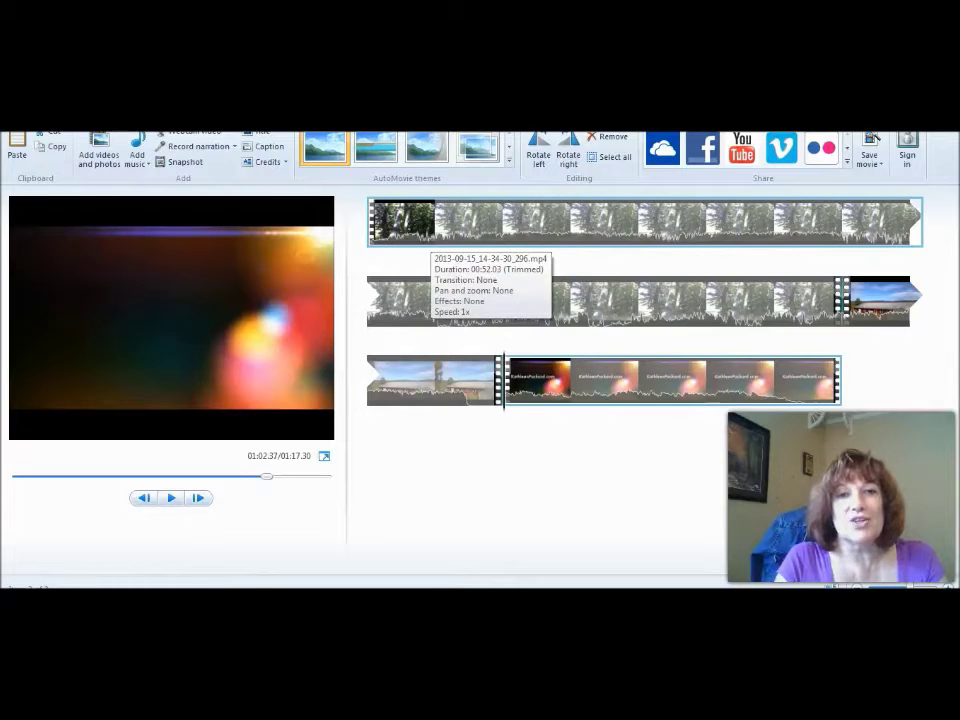
# Step: Split the first clip at about 00:02.87 and move the branded intro clip into that split point
pyautogui.click(431, 232)
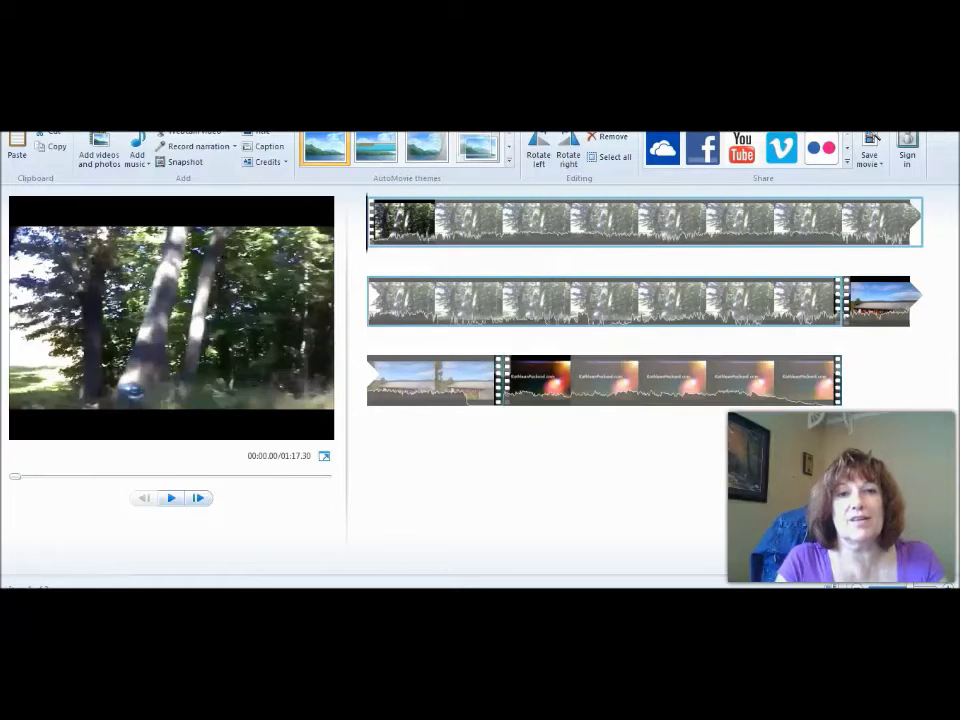
pyautogui.moveTo(368, 222); pyautogui.dragTo(423, 222)
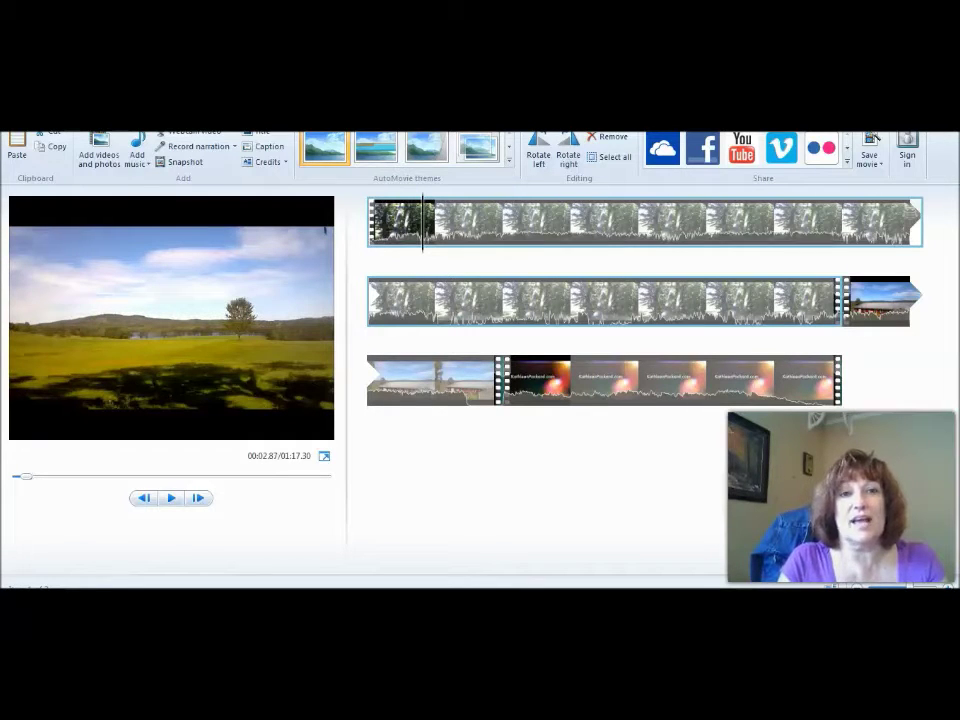
pyautogui.rightClick(424, 252)
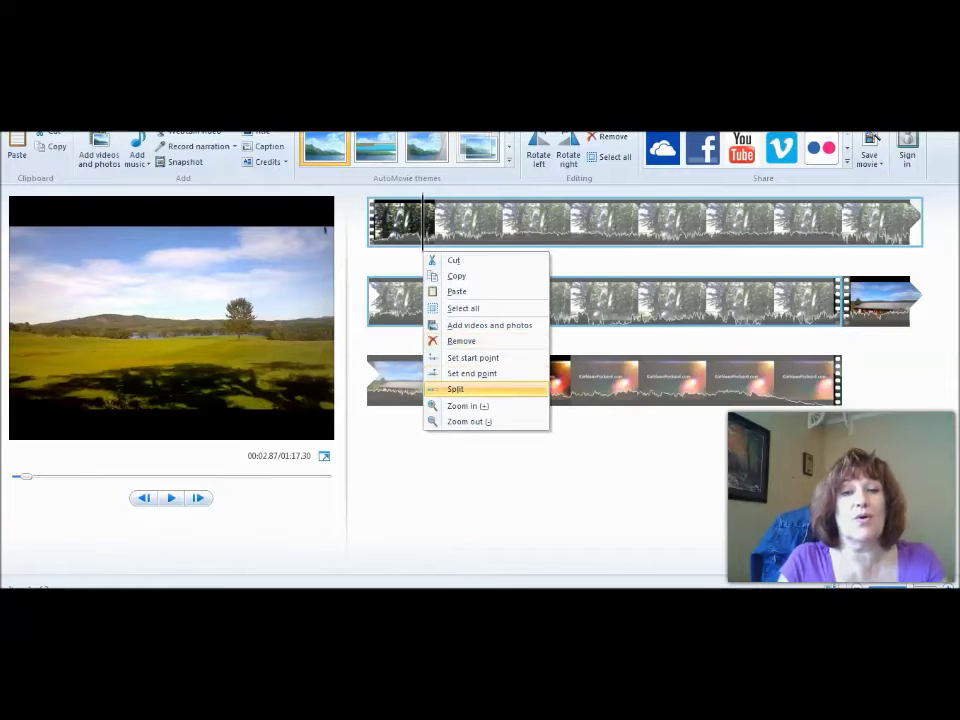
pyautogui.click(455, 389)
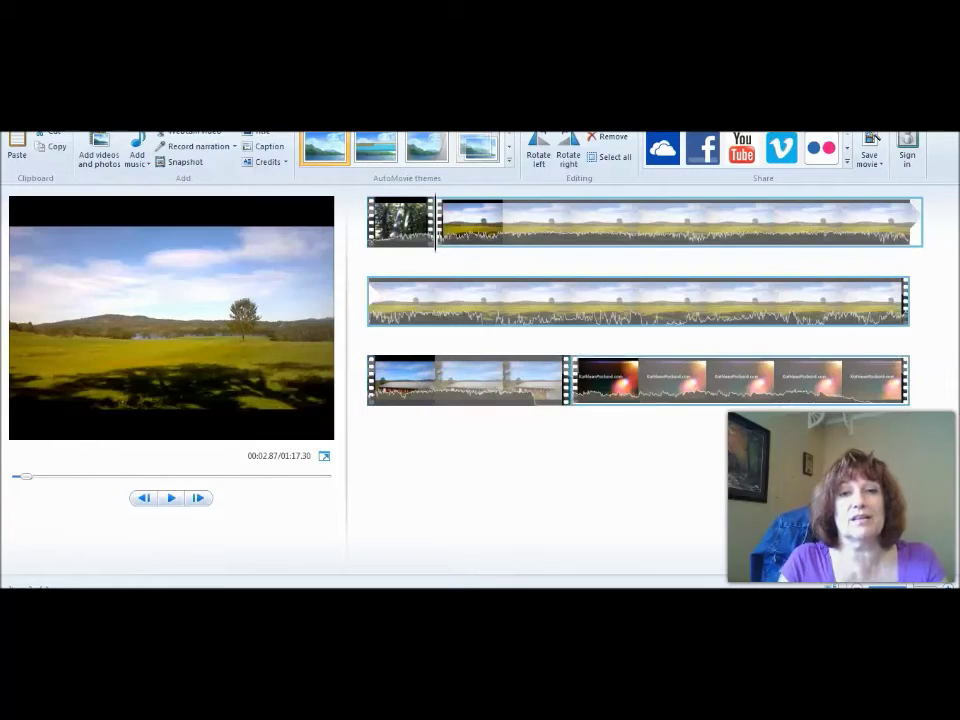
pyautogui.moveTo(660, 392); pyautogui.dragTo(440, 232)
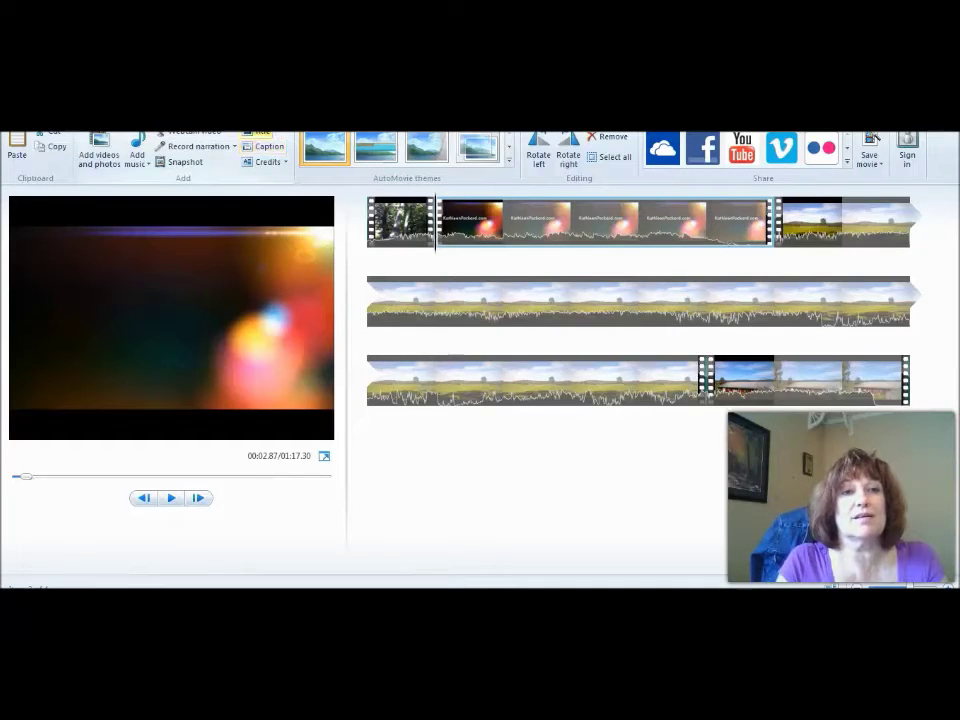
# Step: Insert a title slide reading "Driving Along" directly before the branded intro clip
pyautogui.click(260, 132)
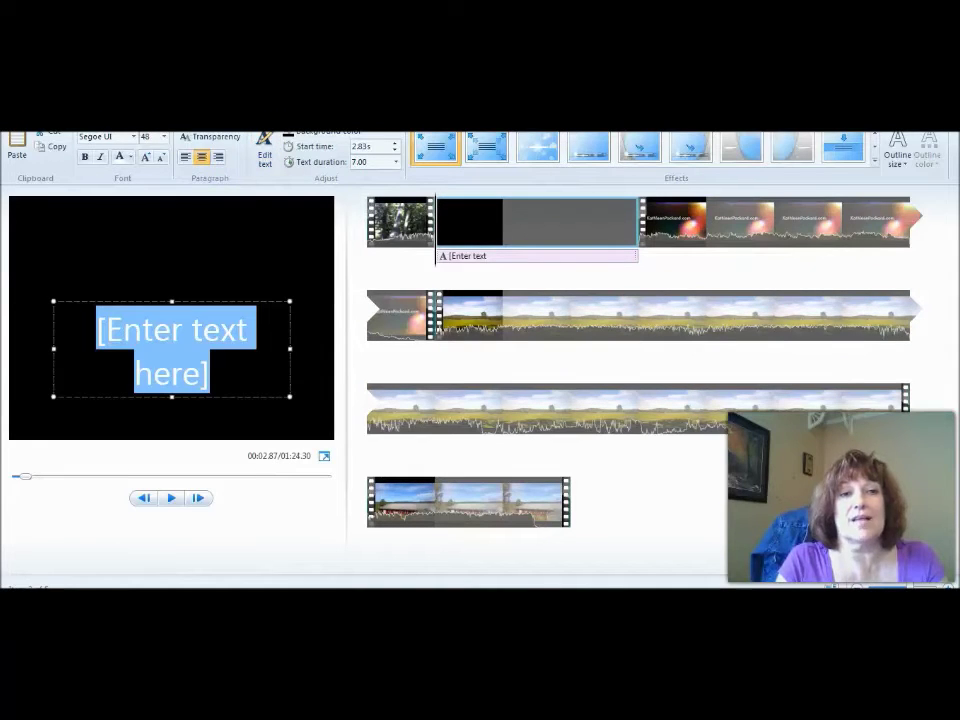
pyautogui.write('Dri')
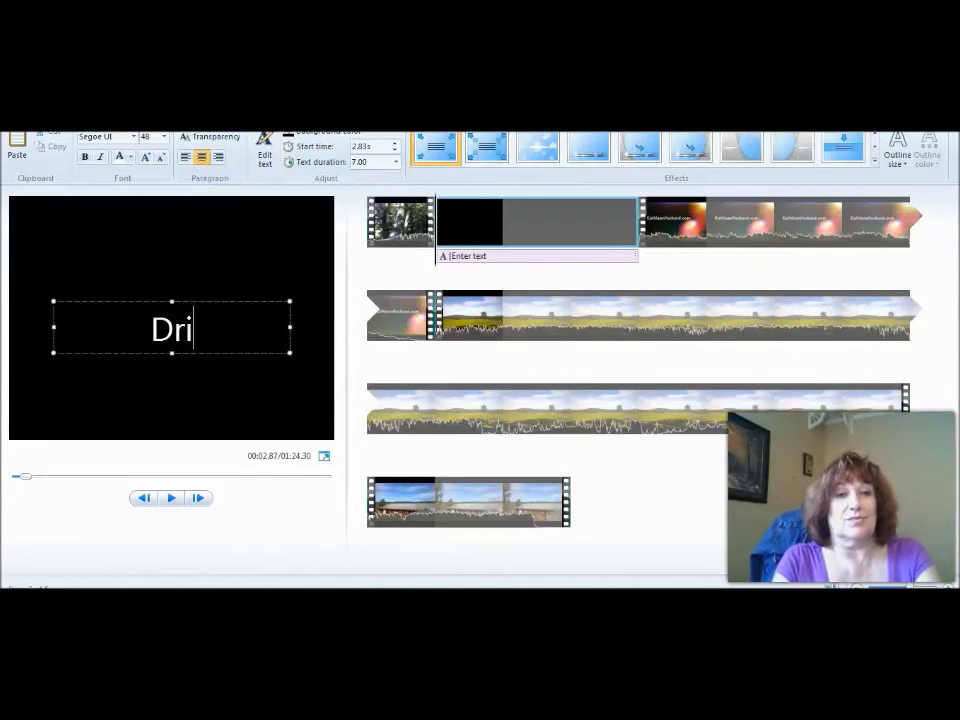
pyautogui.write('ving Alon')
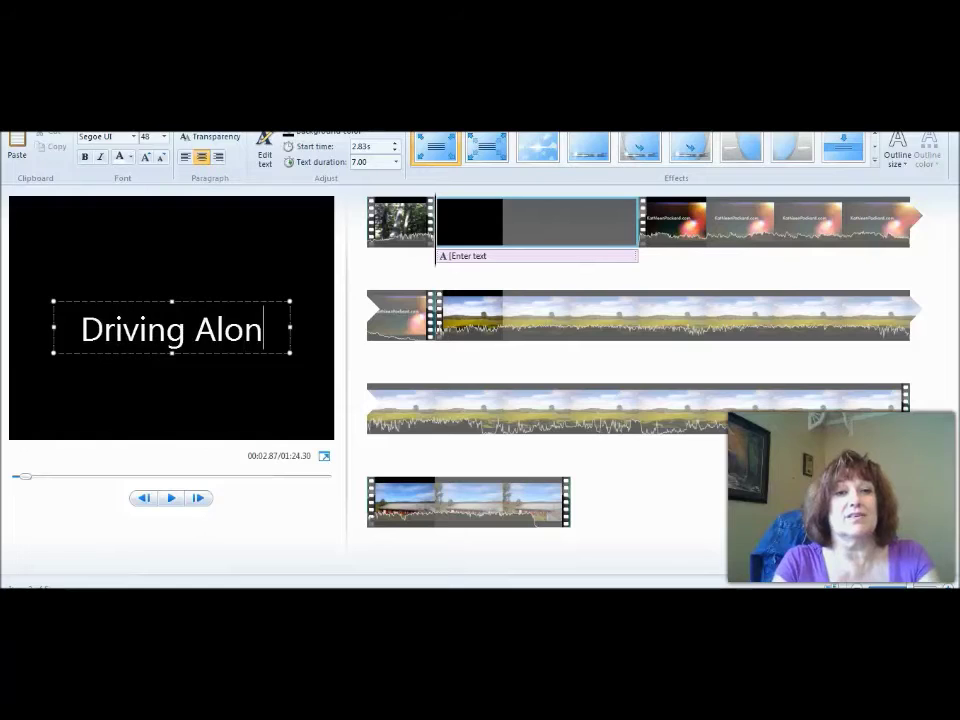
pyautogui.write('g')
pyautogui.press('Return')
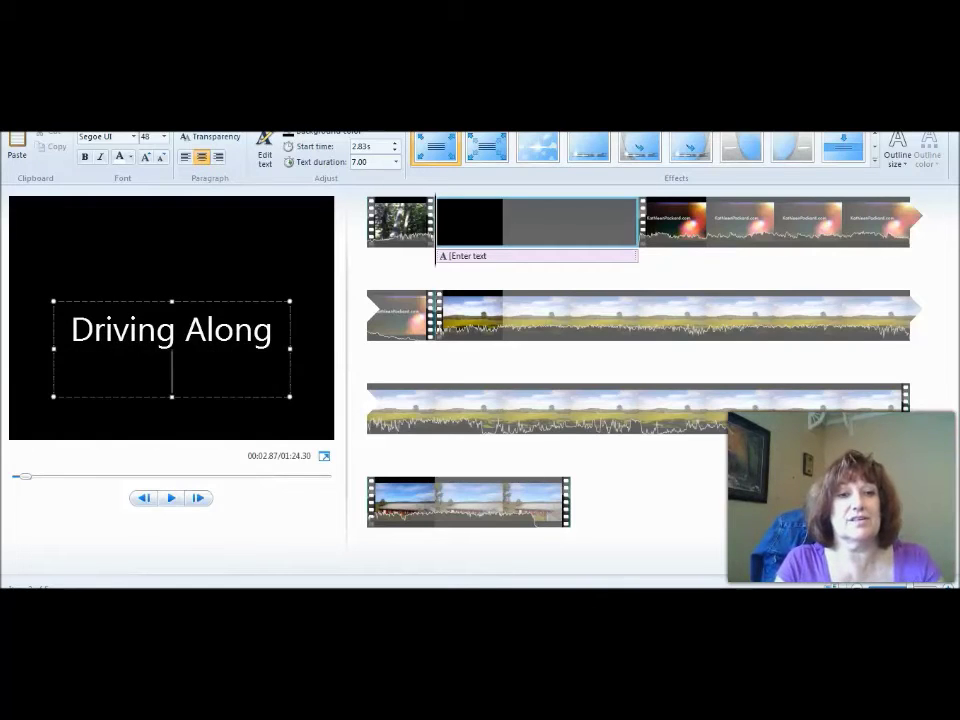
pyautogui.press('Escape')
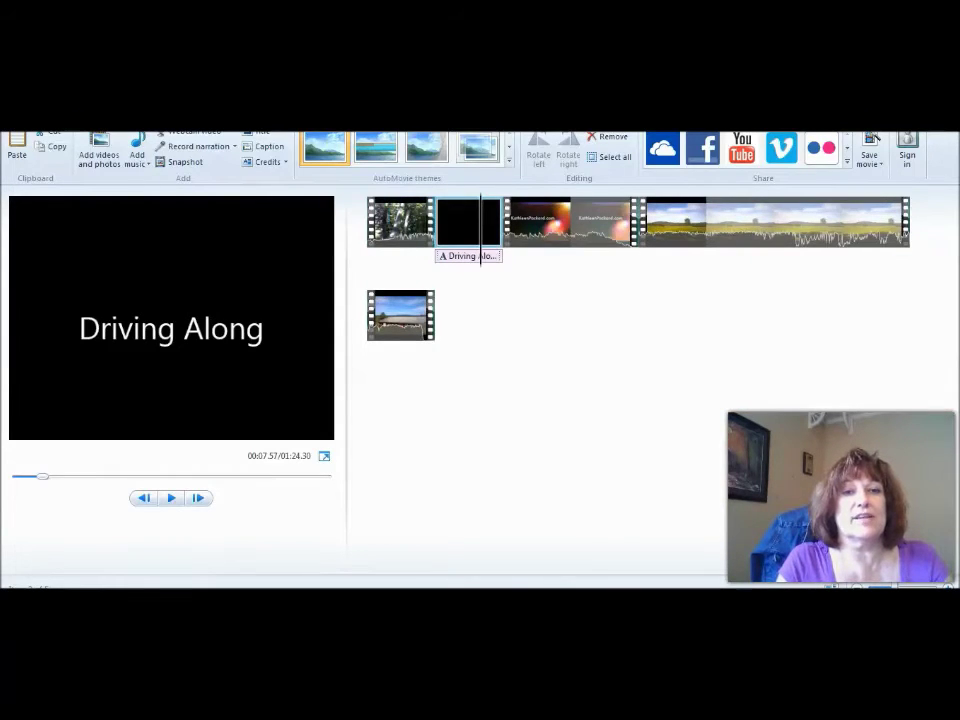
# Step: Move the "Driving Along" title slide to the very beginning of the movie, ahead of the first driving clip
pyautogui.moveTo(481, 222); pyautogui.dragTo(372, 222)
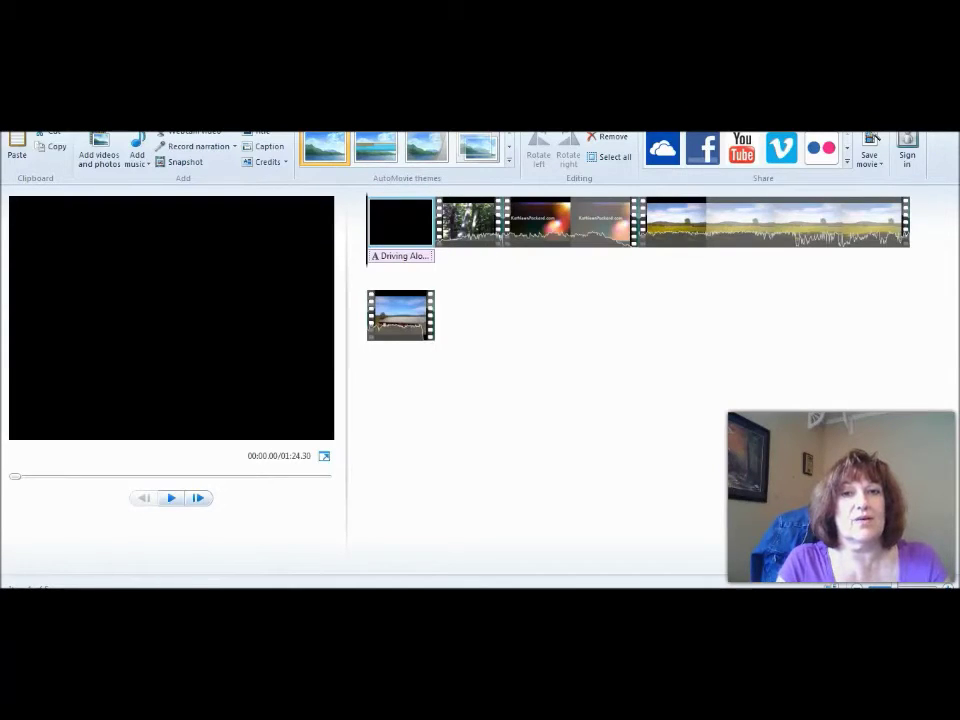
pyautogui.moveTo(400, 228)
pyautogui.mouseDown()
pyautogui.moveTo(422, 210)
pyautogui.moveTo(376, 228)
pyautogui.moveTo(398, 228)
pyautogui.mouseUp()
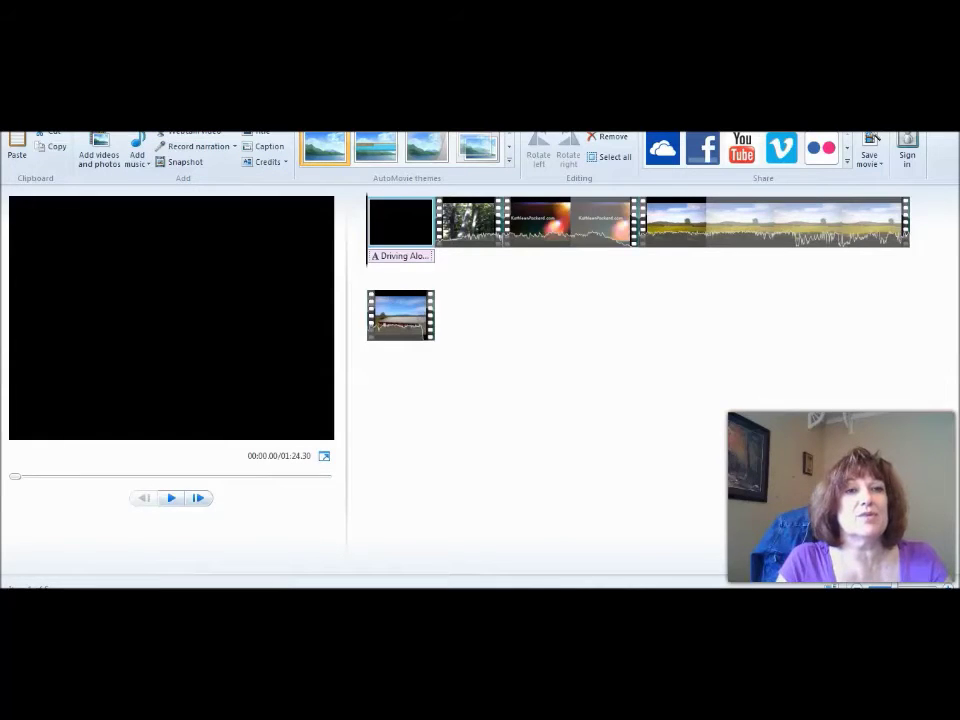
# Step: Apply transitions to the title slide, the branded intro clip and the long field clip after it
pyautogui.click(215, 118)
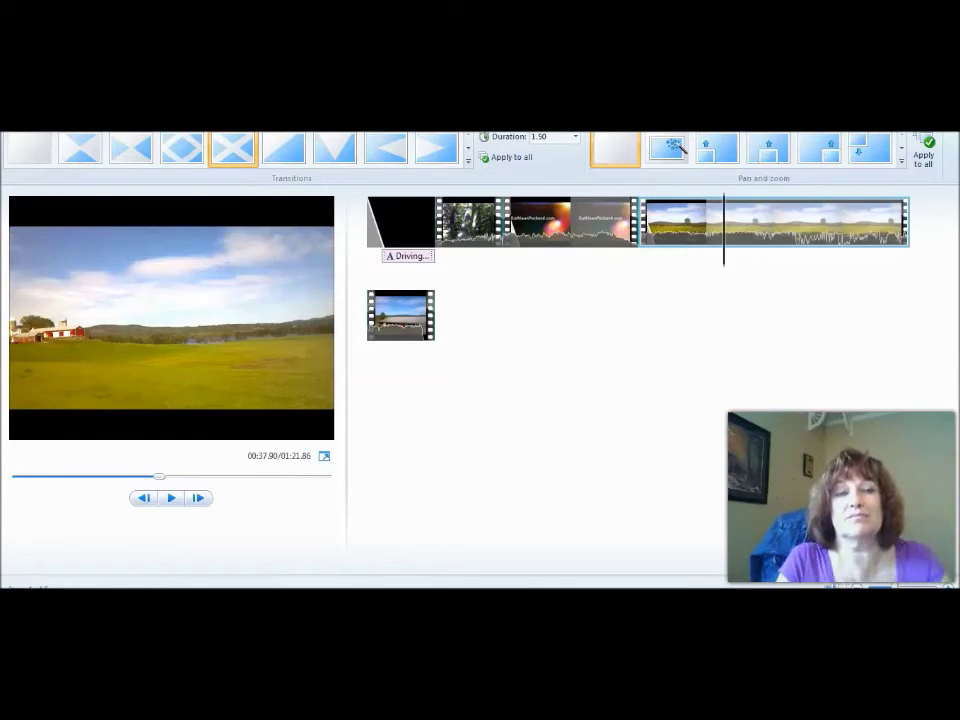
pyautogui.moveTo(400, 315); pyautogui.dragTo(346, 230)
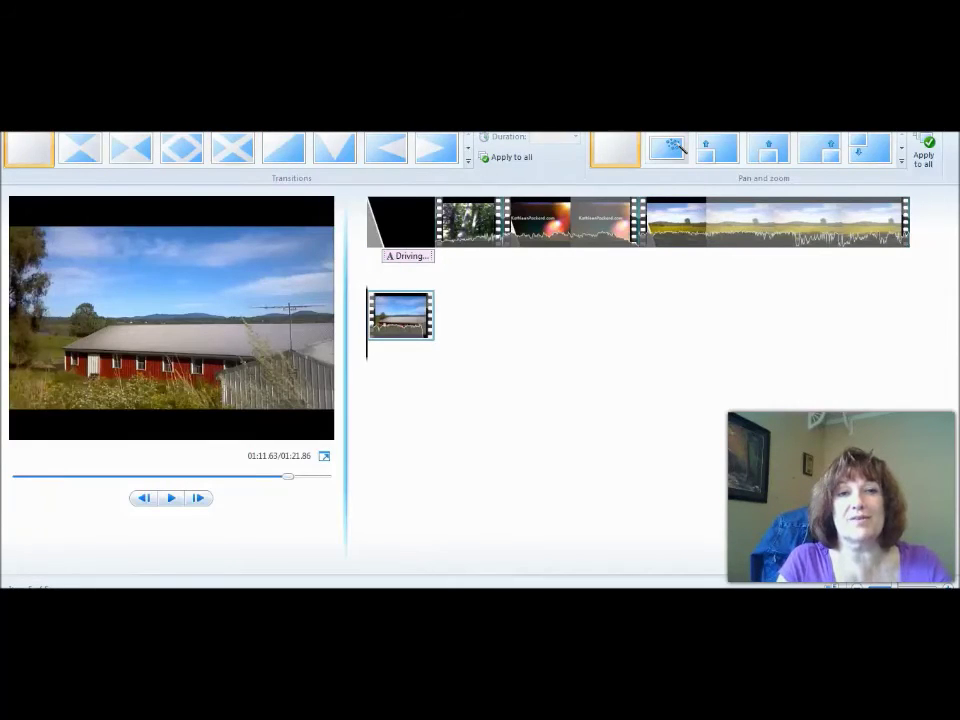
pyautogui.moveTo(400, 315)
pyautogui.mouseDown()
pyautogui.moveTo(523, 244)
pyautogui.moveTo(641, 236)
pyautogui.moveTo(640, 290)
pyautogui.moveTo(531, 319)
pyautogui.moveTo(400, 315)
pyautogui.mouseUp()
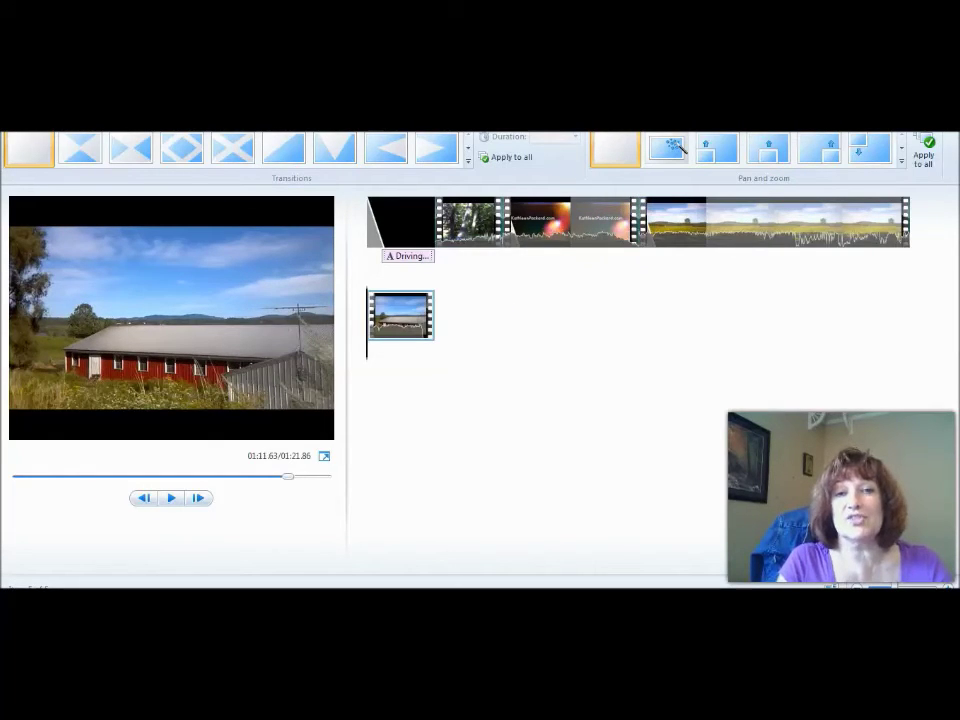
# Step: Duplicate the branded intro clip by copy and paste, and move the copy to the end of the movie after the last driving clip
pyautogui.rightClick(545, 216)
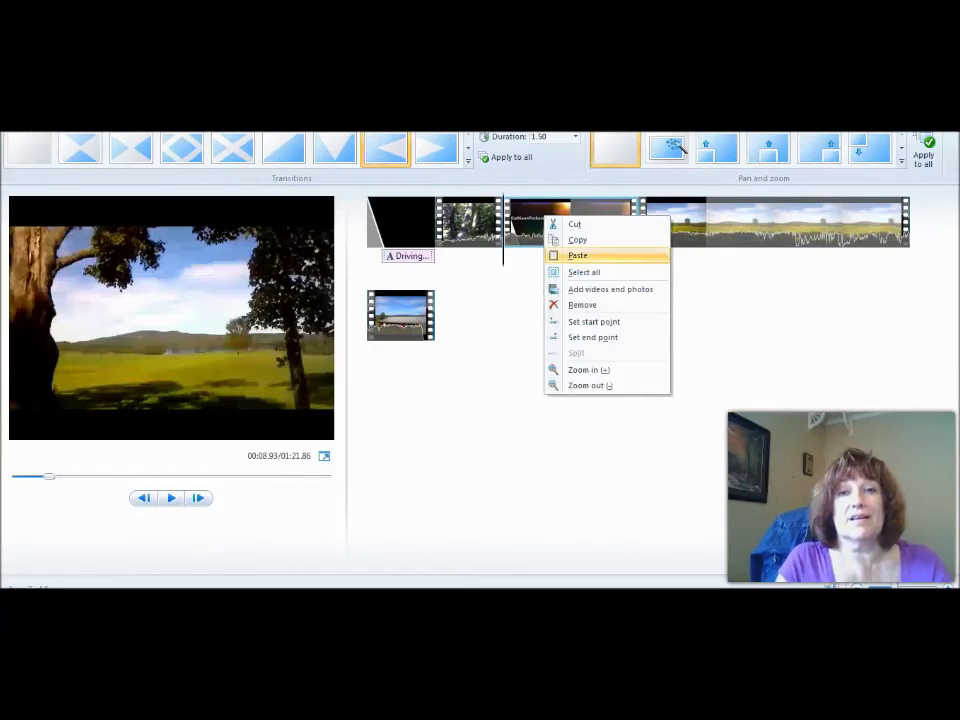
pyautogui.click(577, 240)
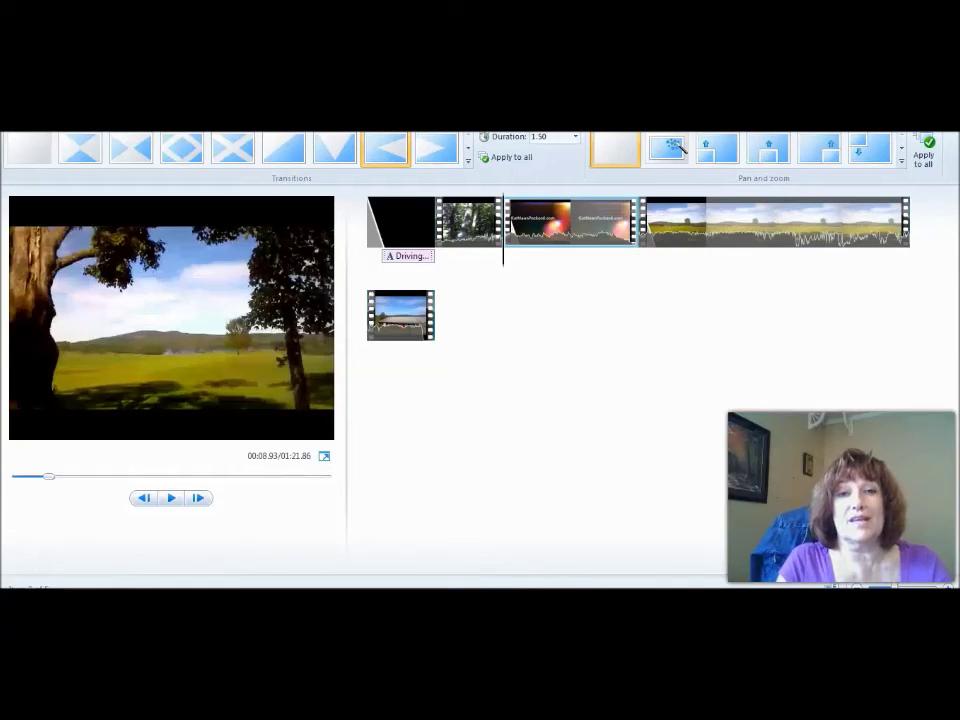
pyautogui.rightClick(458, 321)
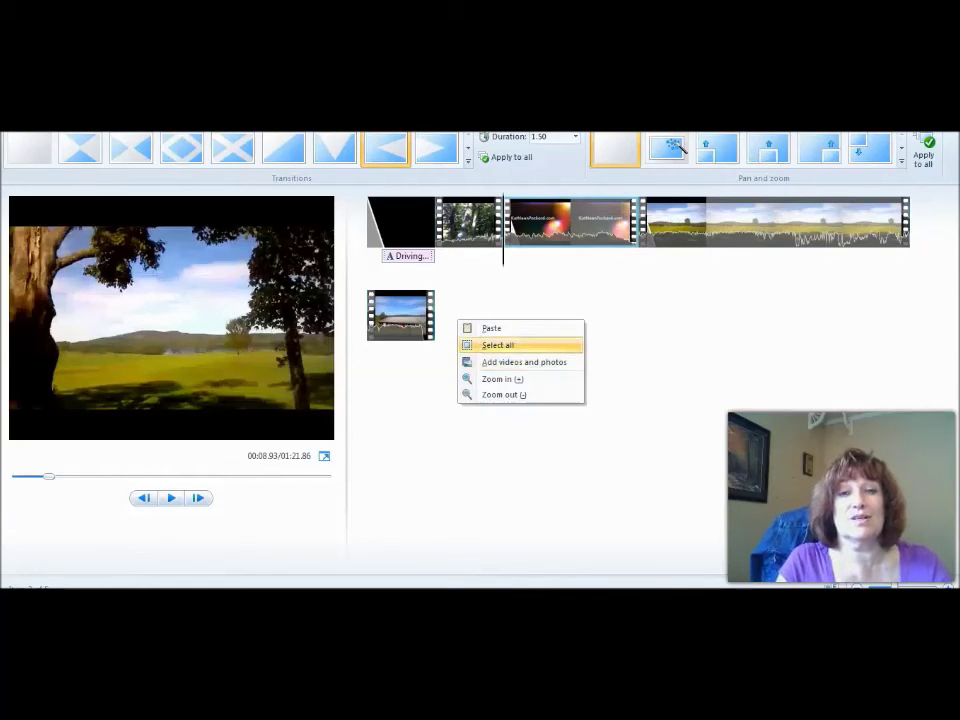
pyautogui.click(490, 328)
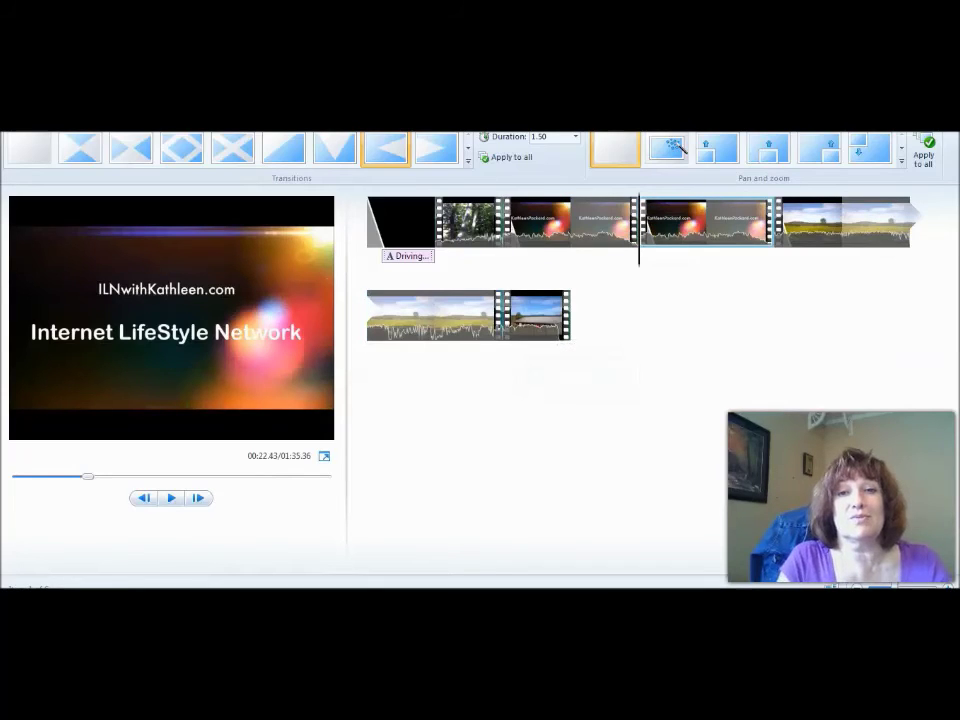
pyautogui.moveTo(690, 222); pyautogui.dragTo(600, 320)
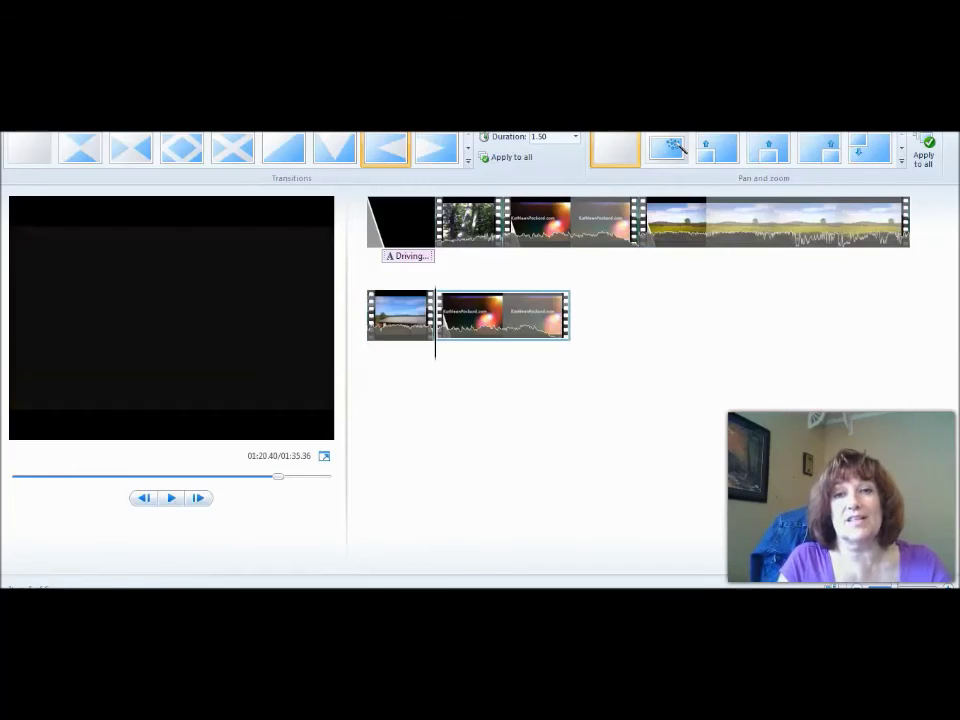